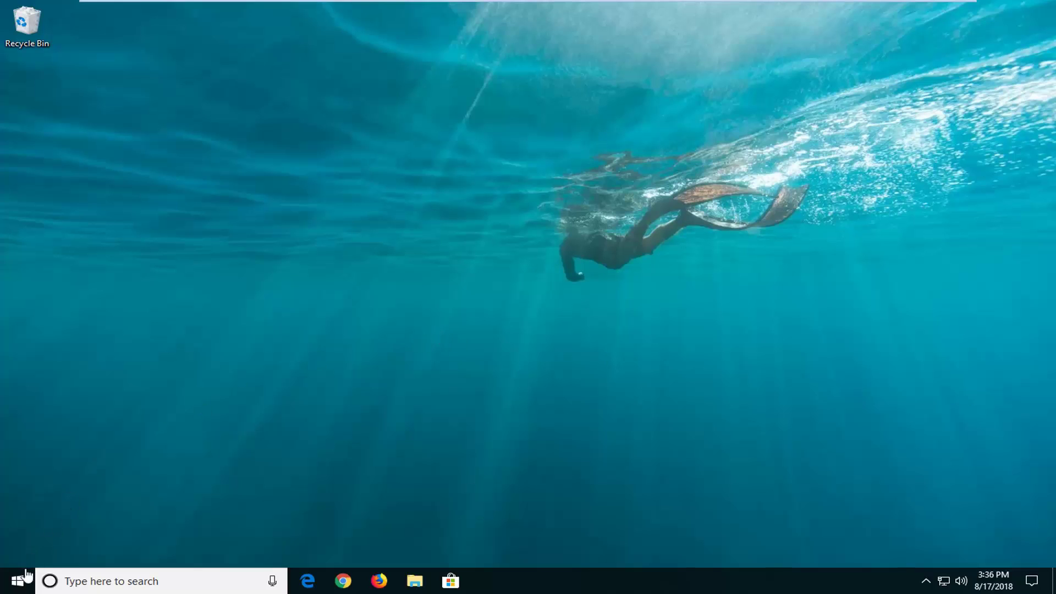
# Open the Run dialog from Start search and enter mmc as the program.
pyautogui.click(20, 580)
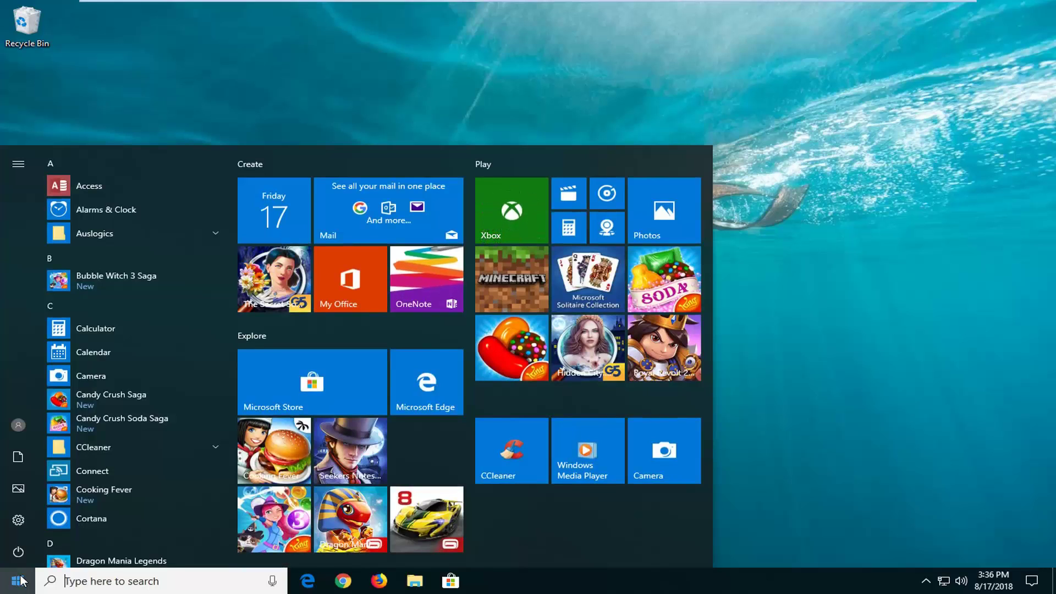
pyautogui.write('run')
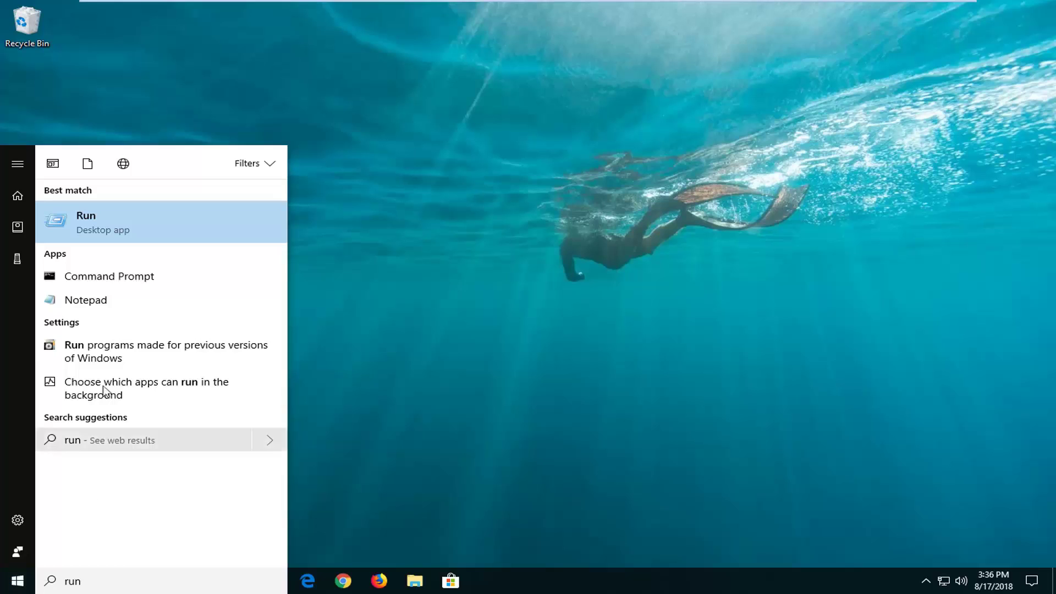
pyautogui.click(99, 227)
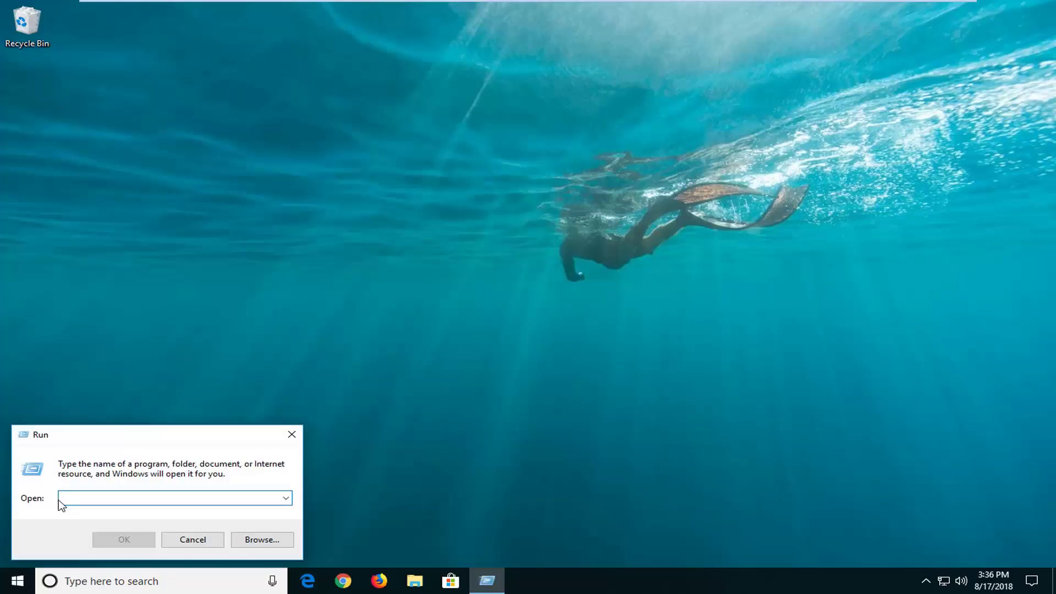
pyautogui.write('mmc')
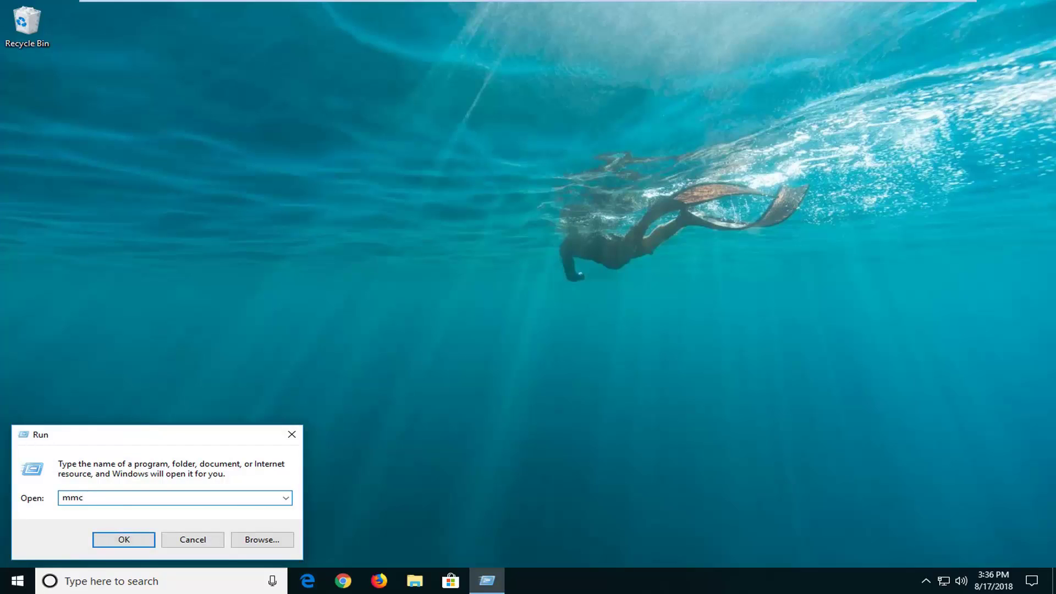
# Launch mmc and approve the User Account Control prompt.
pyautogui.click(124, 536)
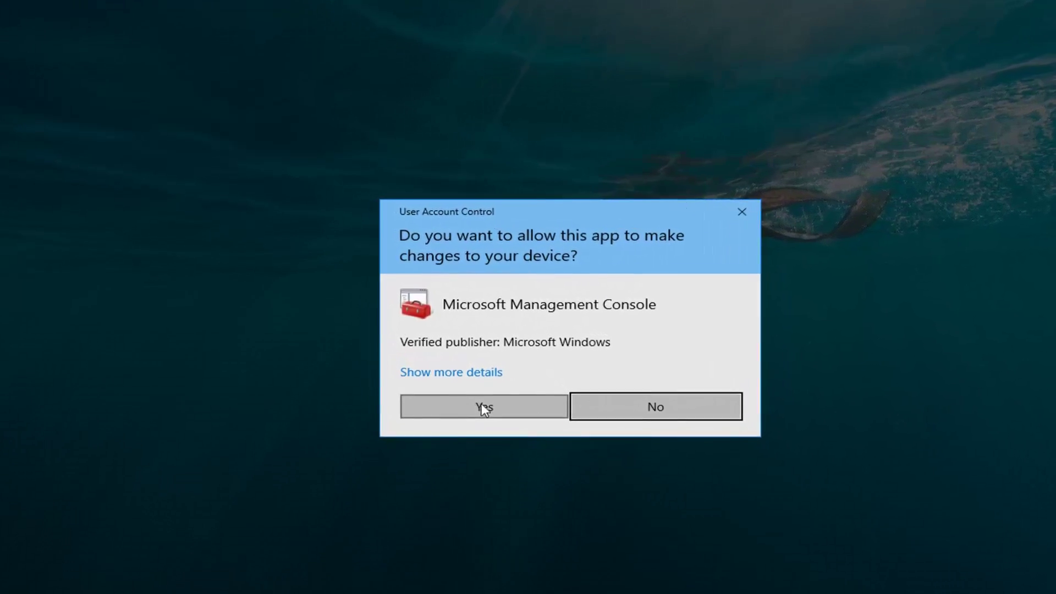
pyautogui.click(464, 392)
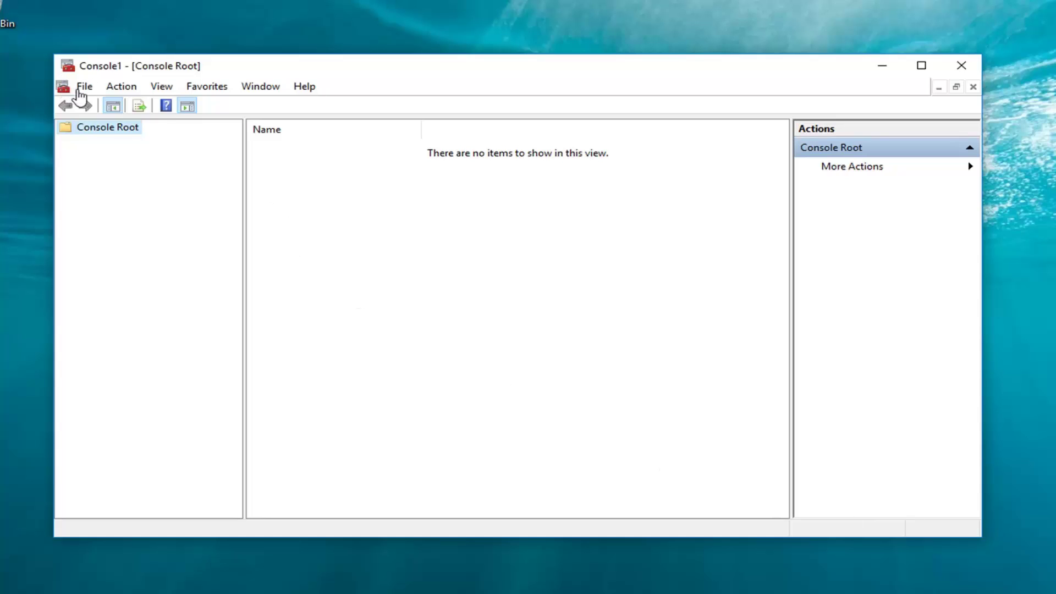
# Add the Group Policy Object snap-in for the Local Computer to Console Root.
pyautogui.click(84, 88)
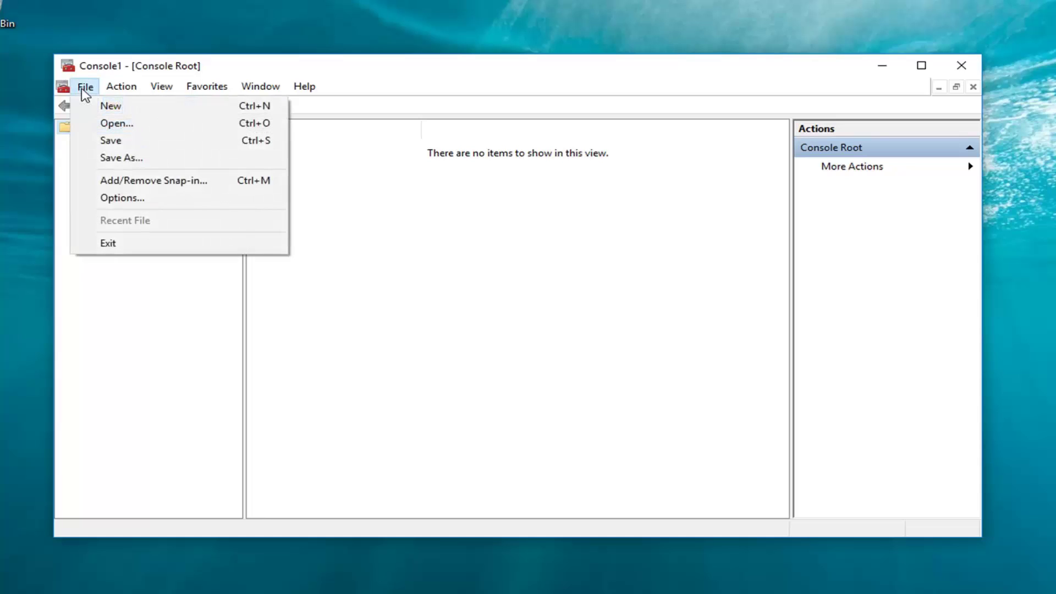
pyautogui.click(121, 184)
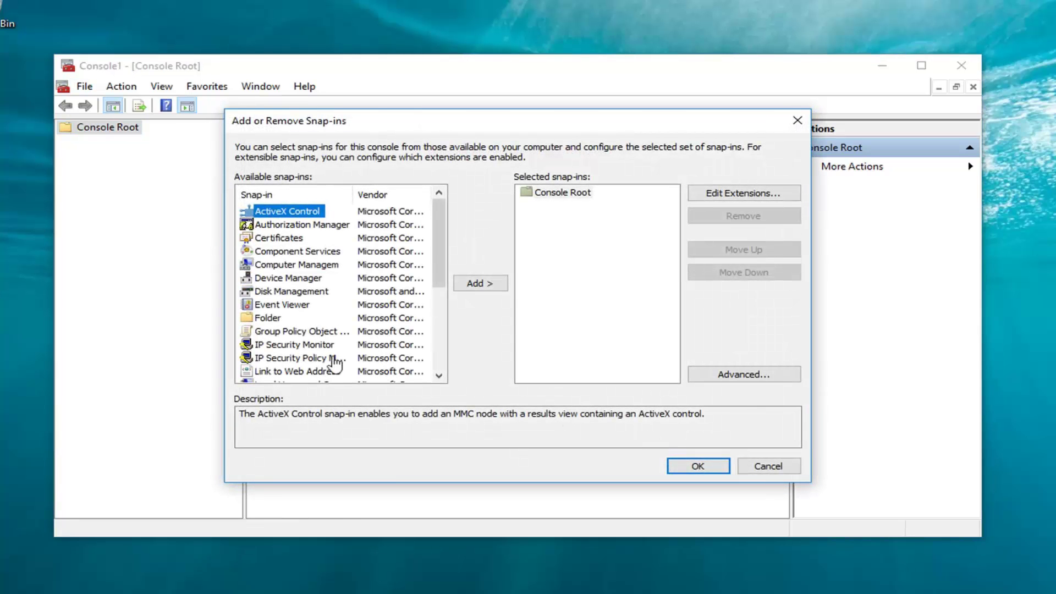
pyautogui.click(276, 333)
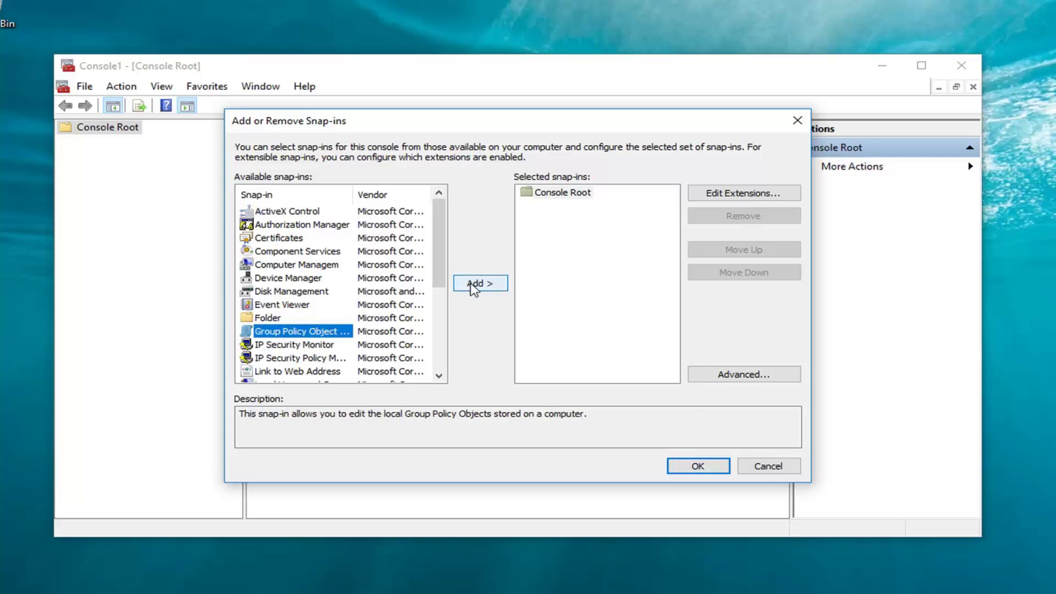
pyautogui.click(481, 285)
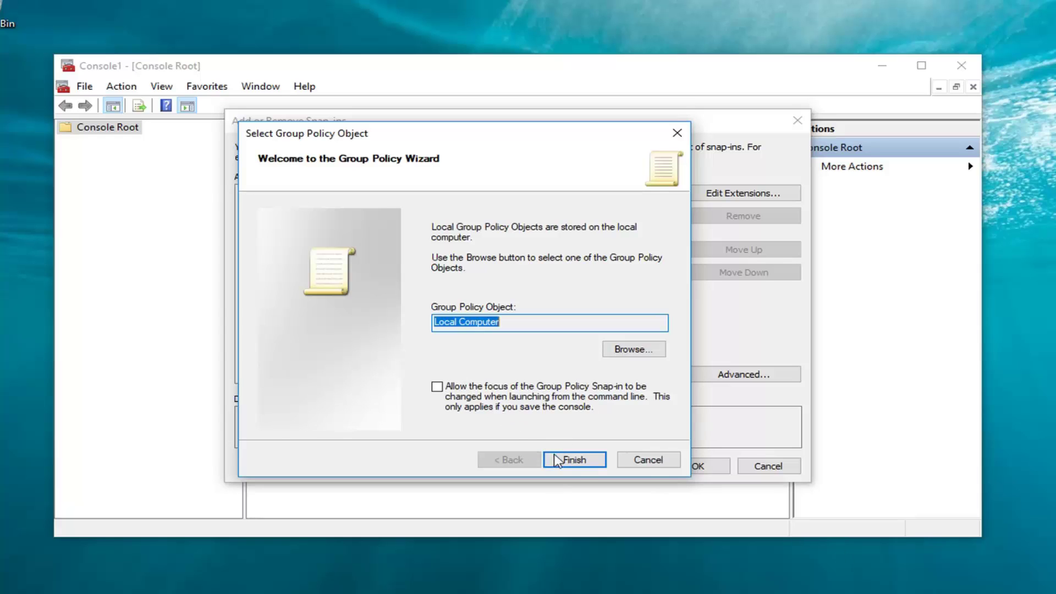
pyautogui.click(578, 459)
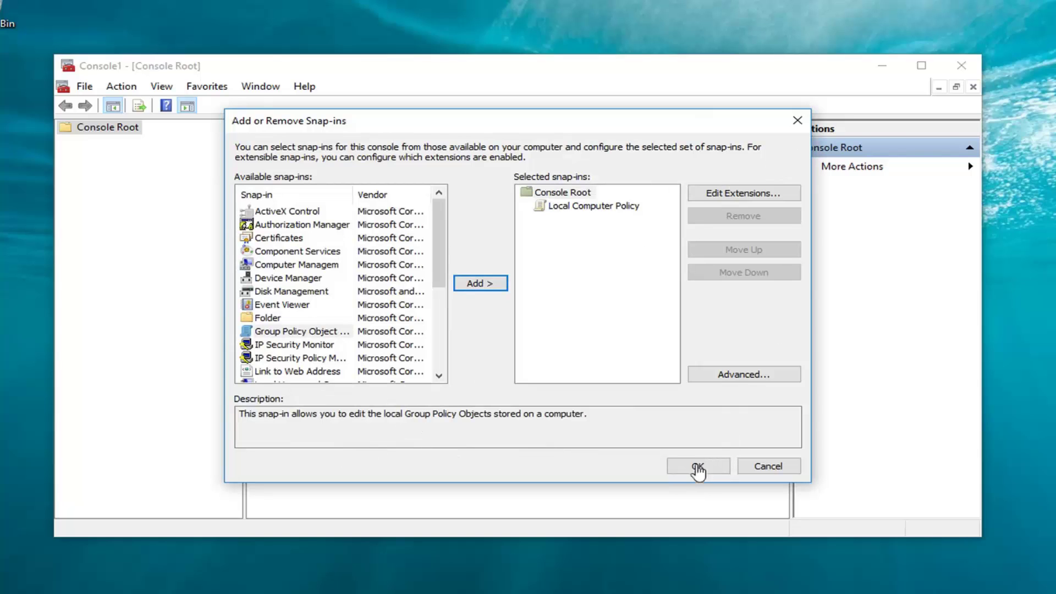
pyautogui.click(696, 466)
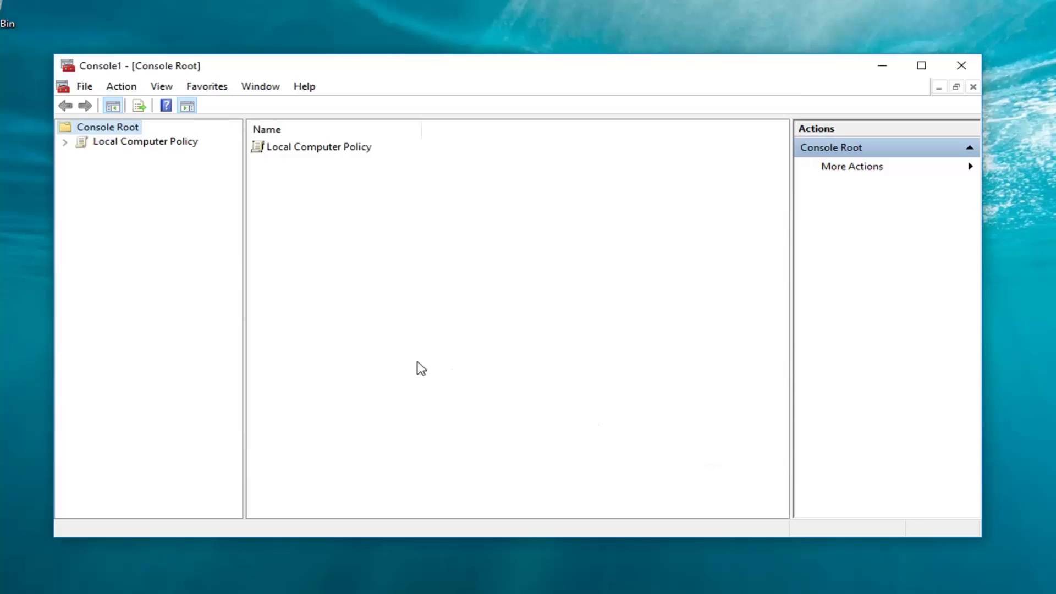
# Go to Computer Configuration > Administrative Templates > Windows Components > Windows Update and select Configure Automatic Updates.
pyautogui.moveTo(243, 239); pyautogui.dragTo(351, 238)
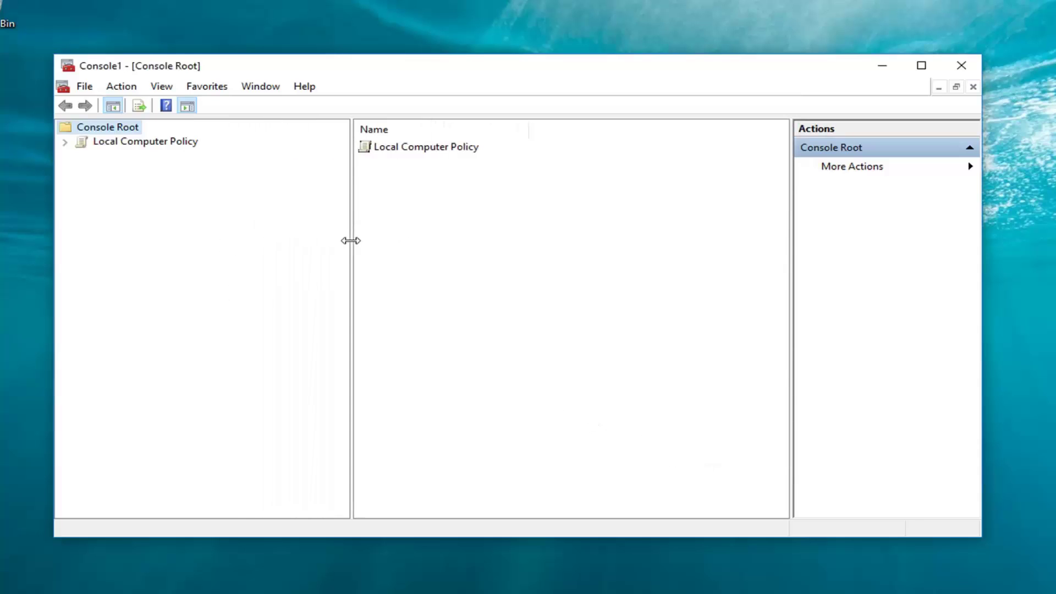
pyautogui.doubleClick(102, 144)
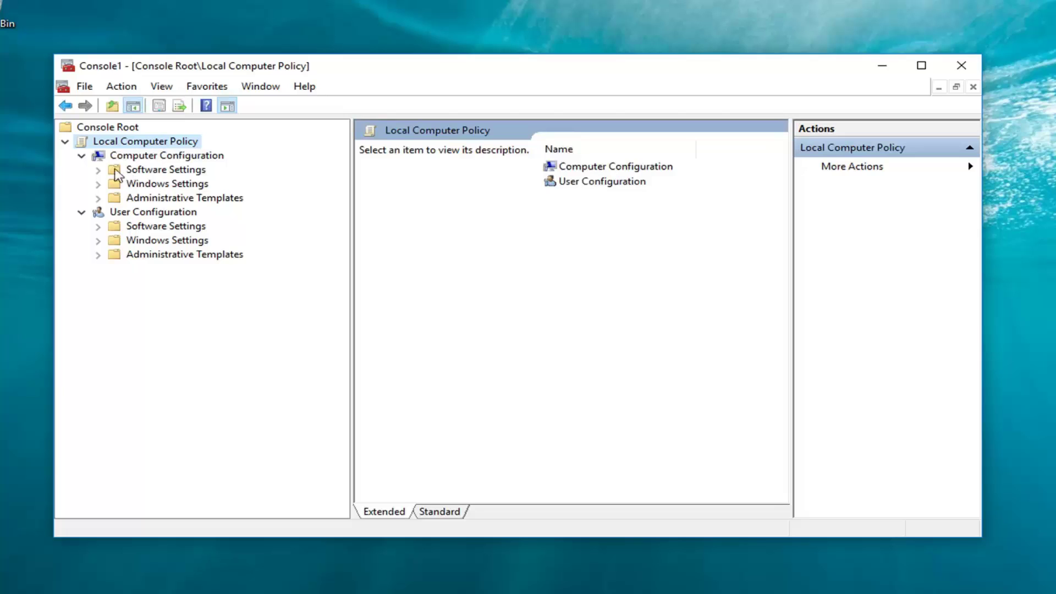
pyautogui.click(117, 160)
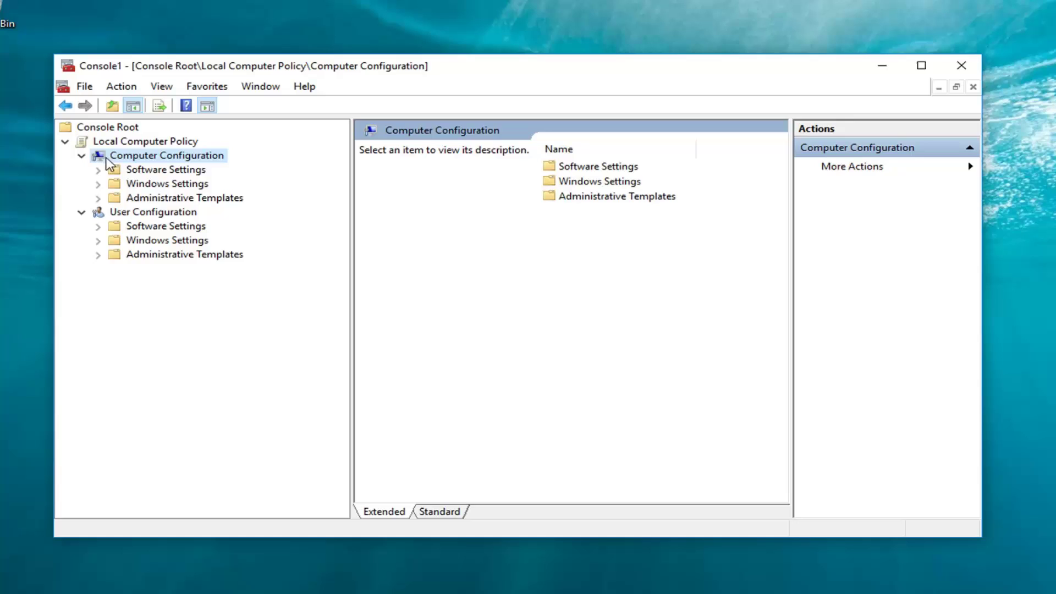
pyautogui.click(134, 202)
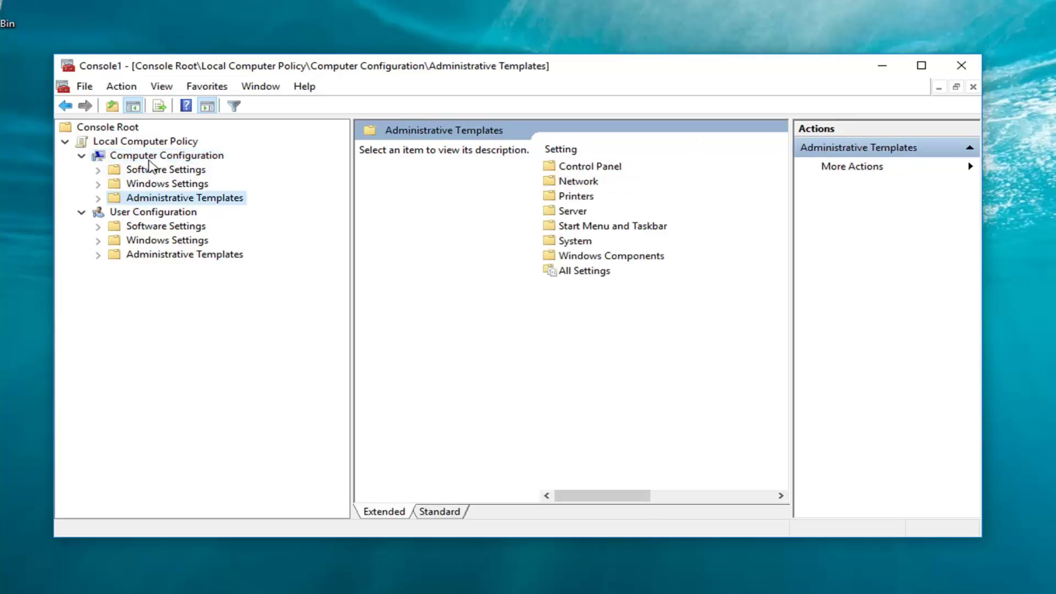
pyautogui.click(99, 200)
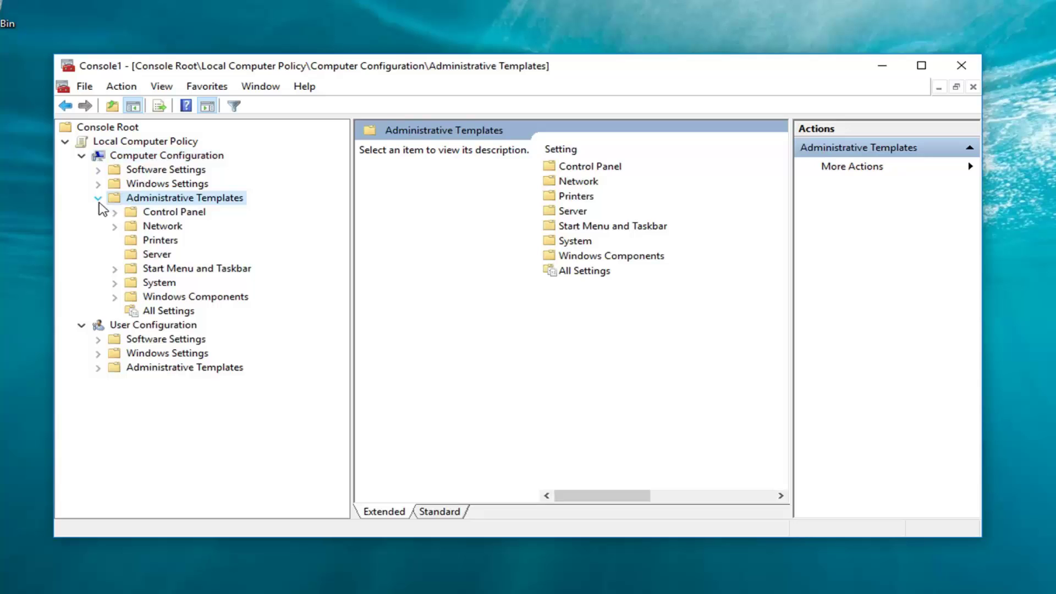
pyautogui.click(116, 297)
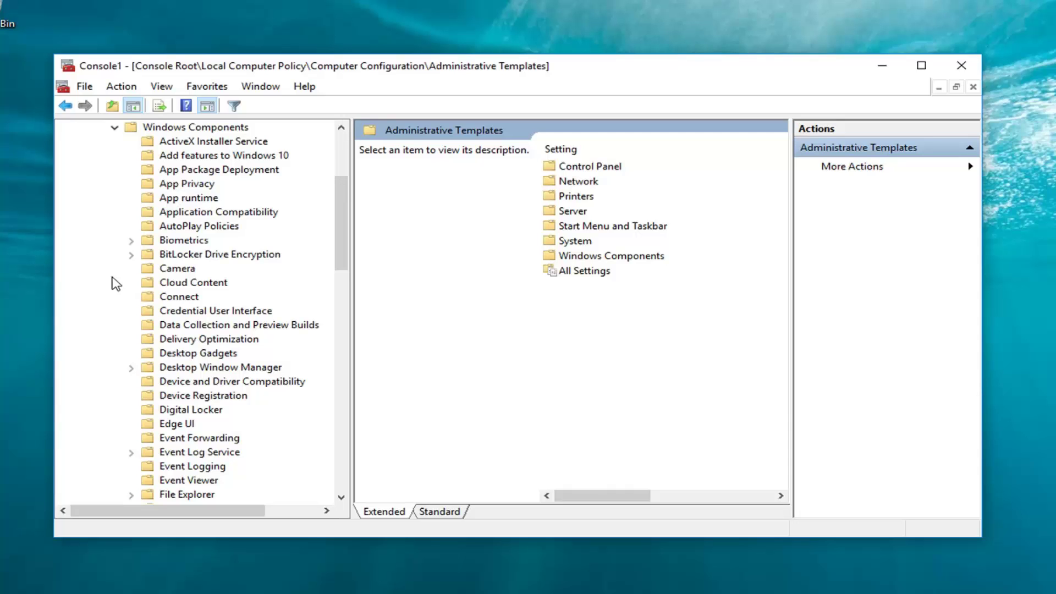
pyautogui.scroll(-20, 118, 282)
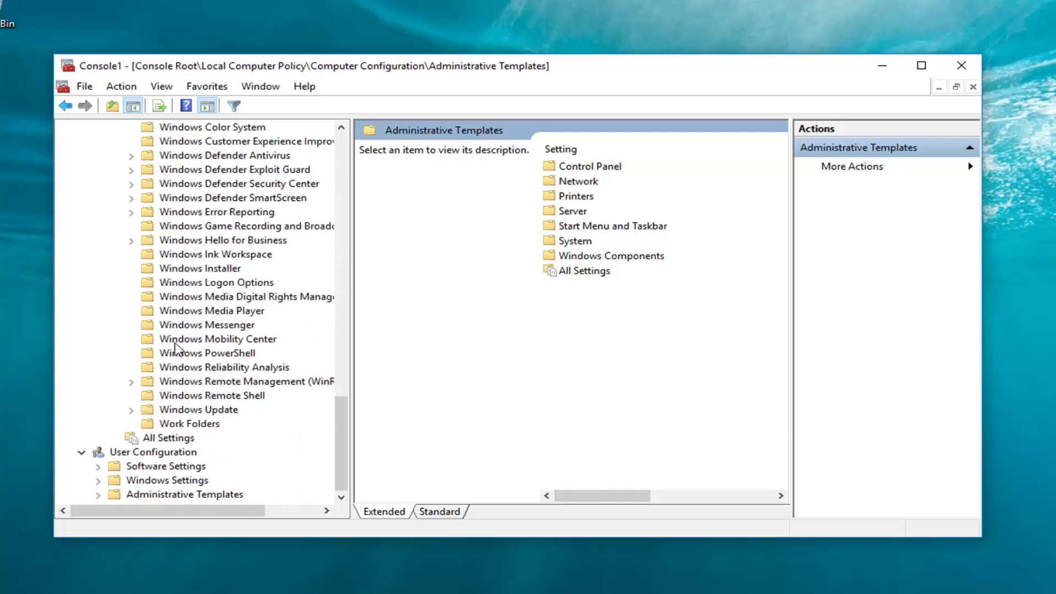
pyautogui.click(207, 410)
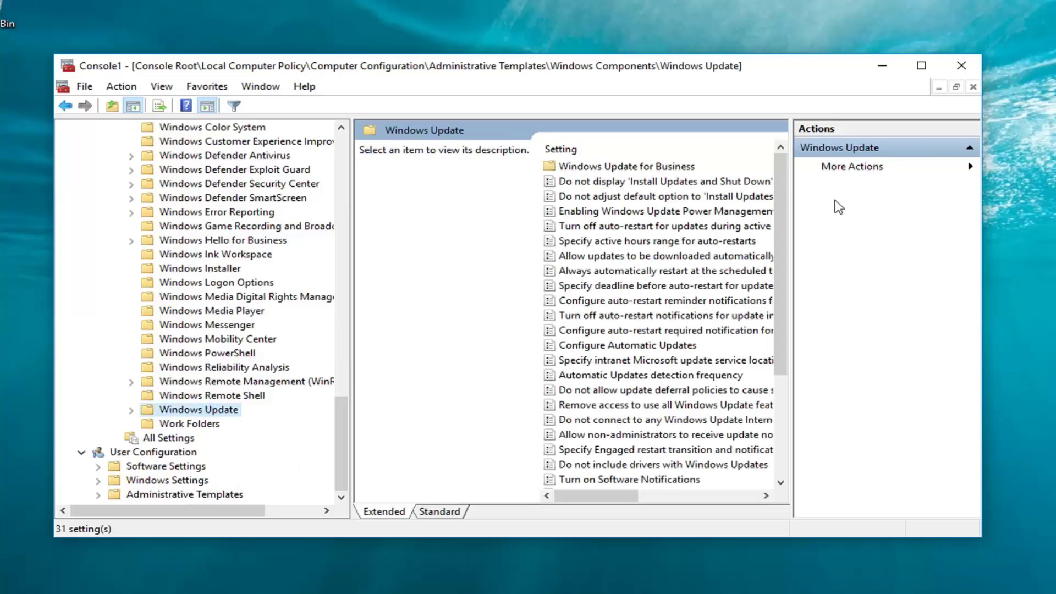
pyautogui.moveTo(790, 197); pyautogui.dragTo(879, 197)
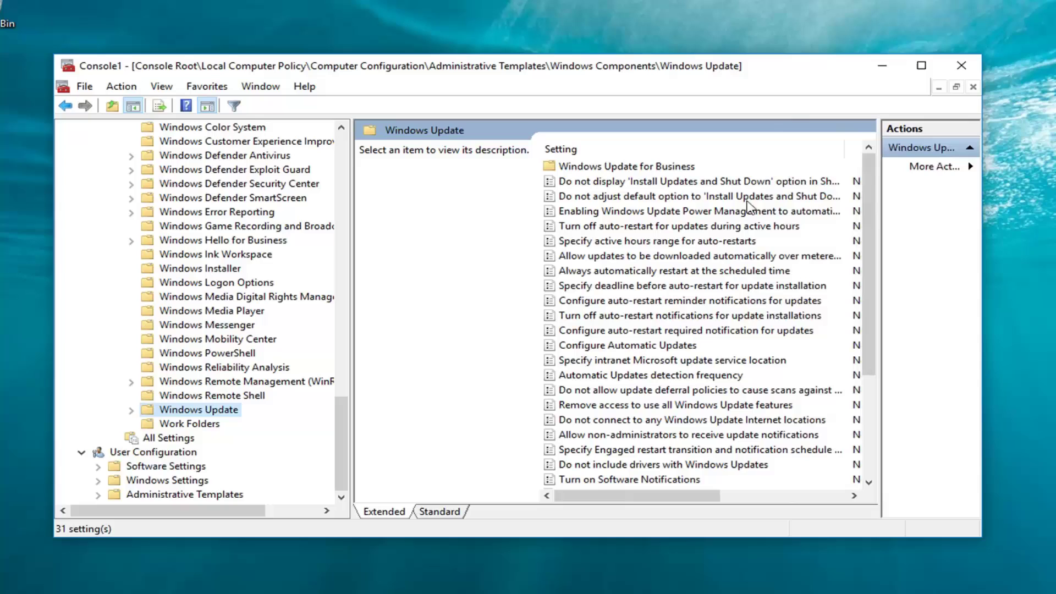
pyautogui.click(637, 348)
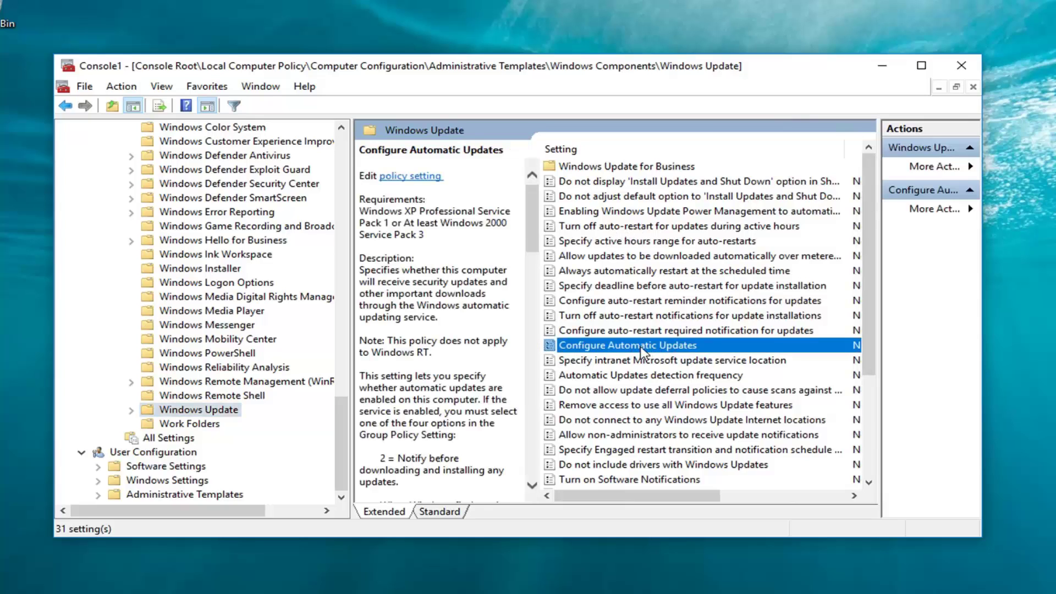
# Enable Configure Automatic Updates with '2 - Notify for download and auto install' and confirm.
pyautogui.doubleClick(641, 346)
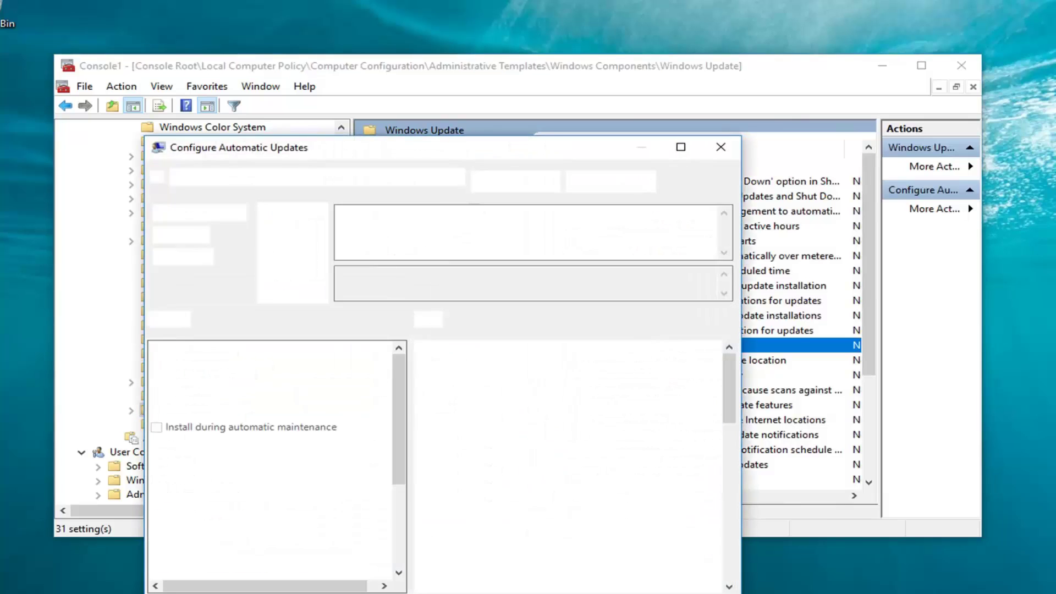
pyautogui.moveTo(431, 151); pyautogui.dragTo(530, 18)
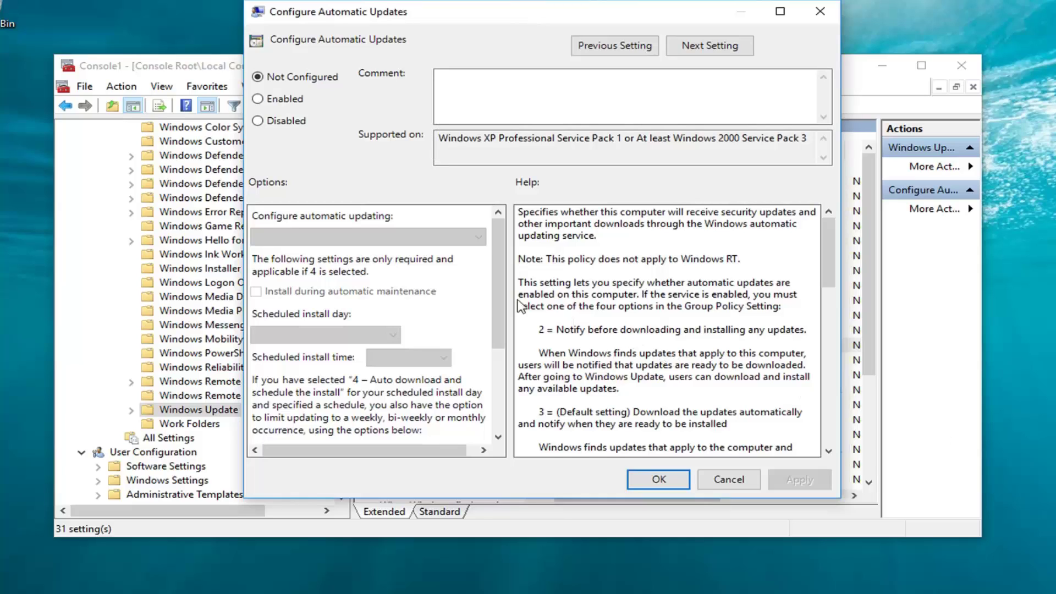
pyautogui.click(265, 101)
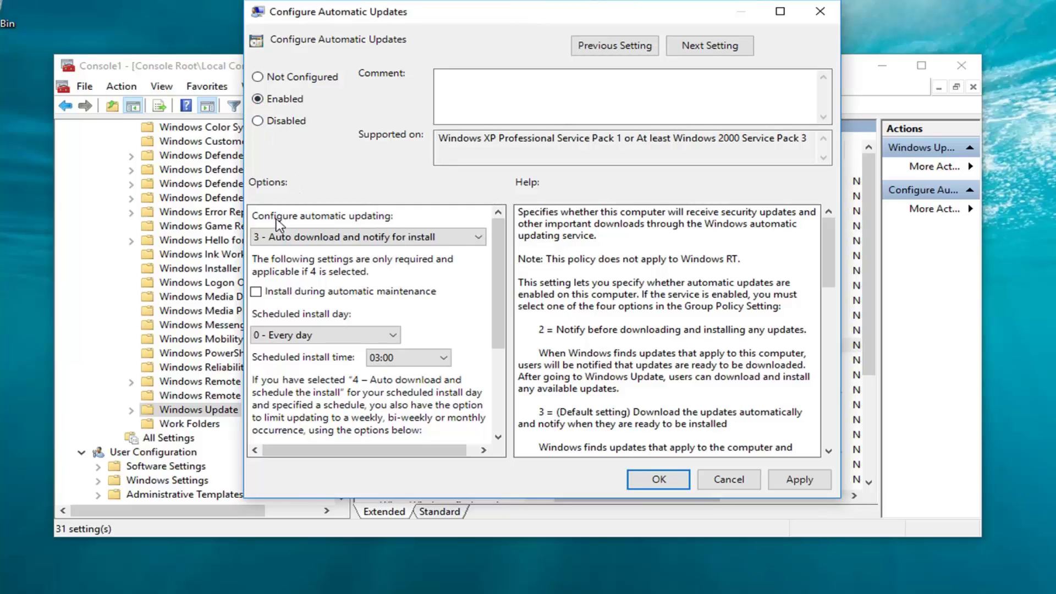
pyautogui.click(314, 238)
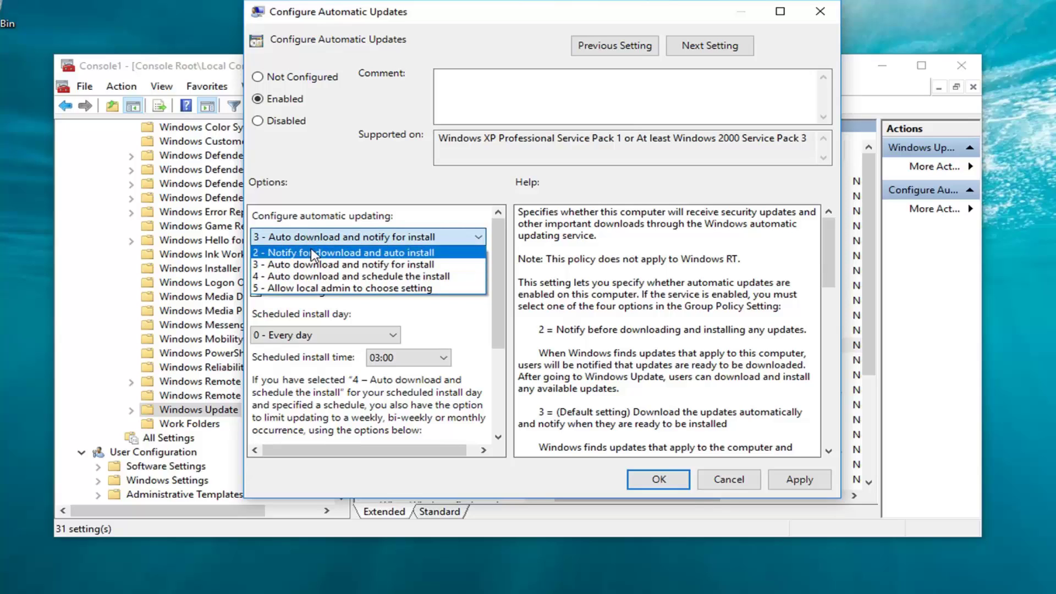
pyautogui.click(278, 254)
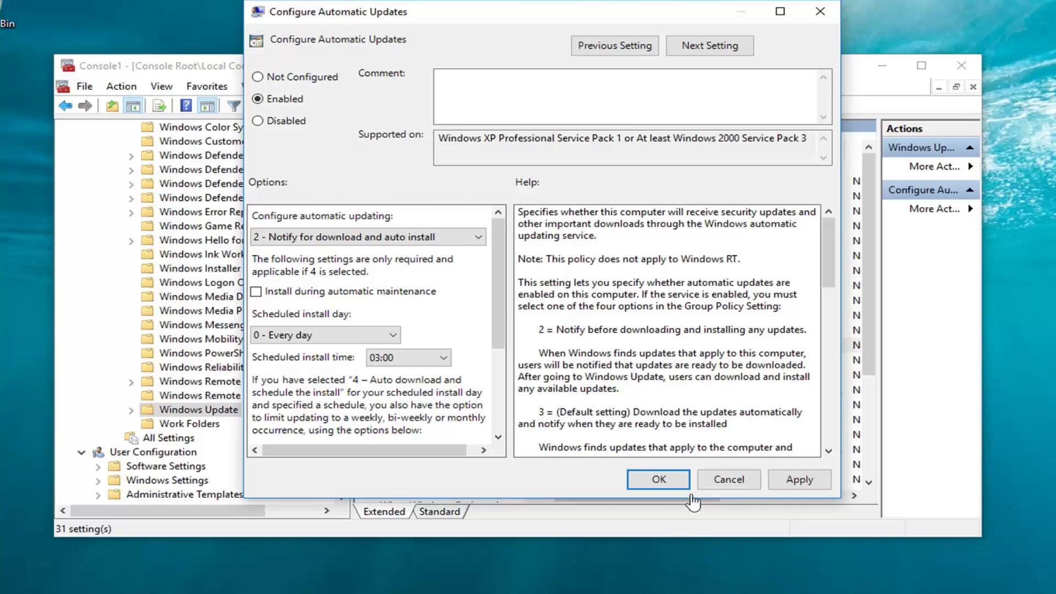
pyautogui.click(663, 479)
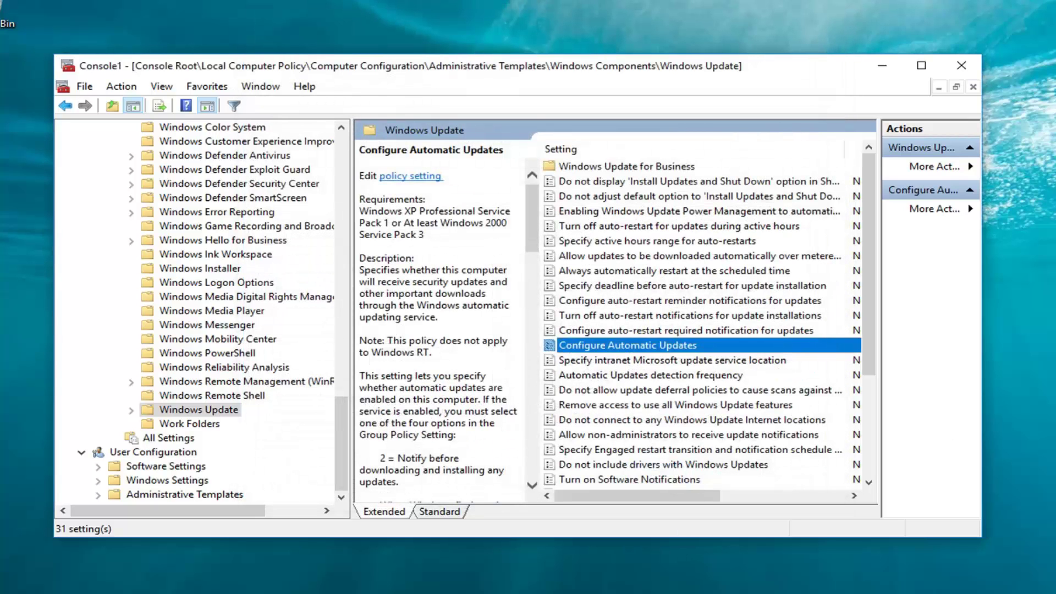
# Scroll the settings list right to check the State column.
pyautogui.moveTo(602, 498); pyautogui.dragTo(638, 500)
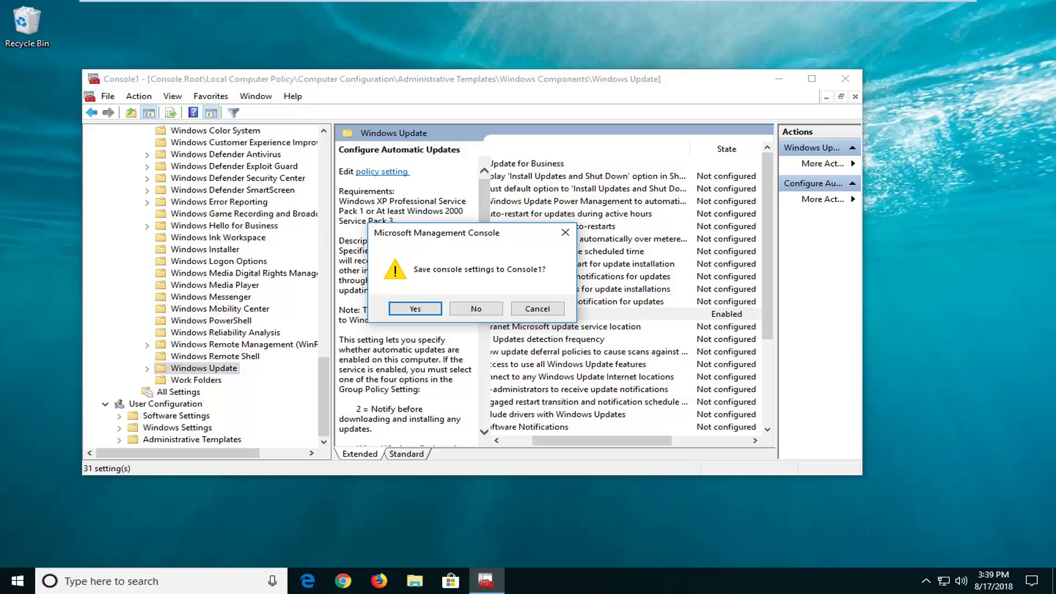
pyautogui.click(470, 307)
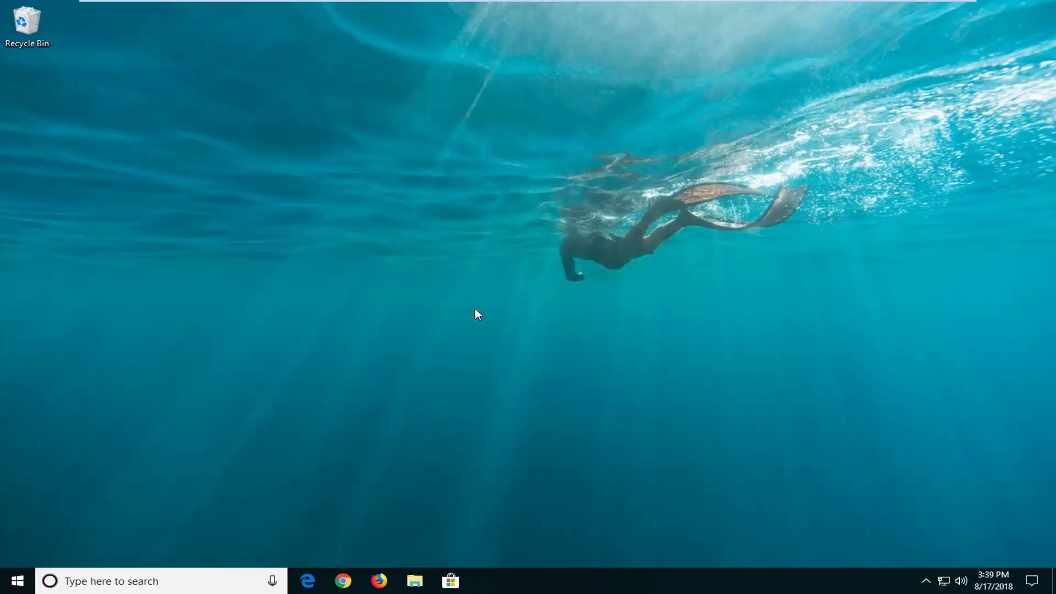